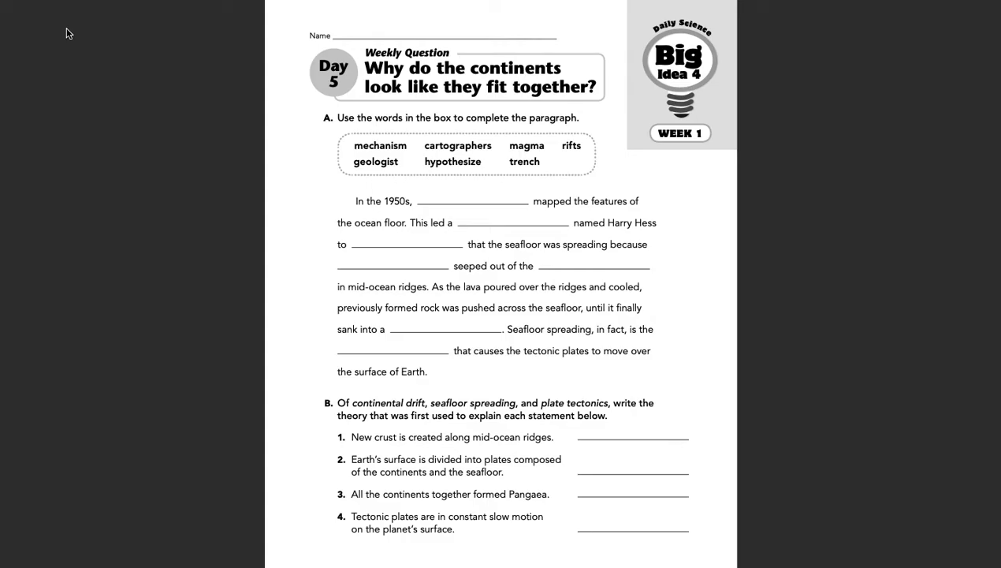
Reveal the full-screen toolbar above the 'Week 18 Day 5' worksheet
mouse_move(198, 3)
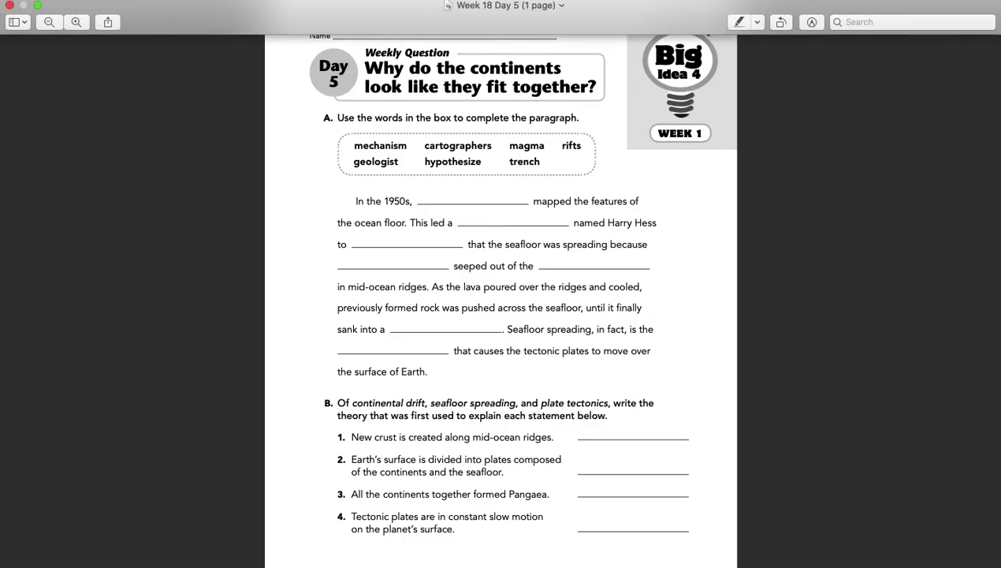
Show the markup tools and place a widened text box reading 'cartographers' on the blank after 'In the 1950s,'
click(812, 23)
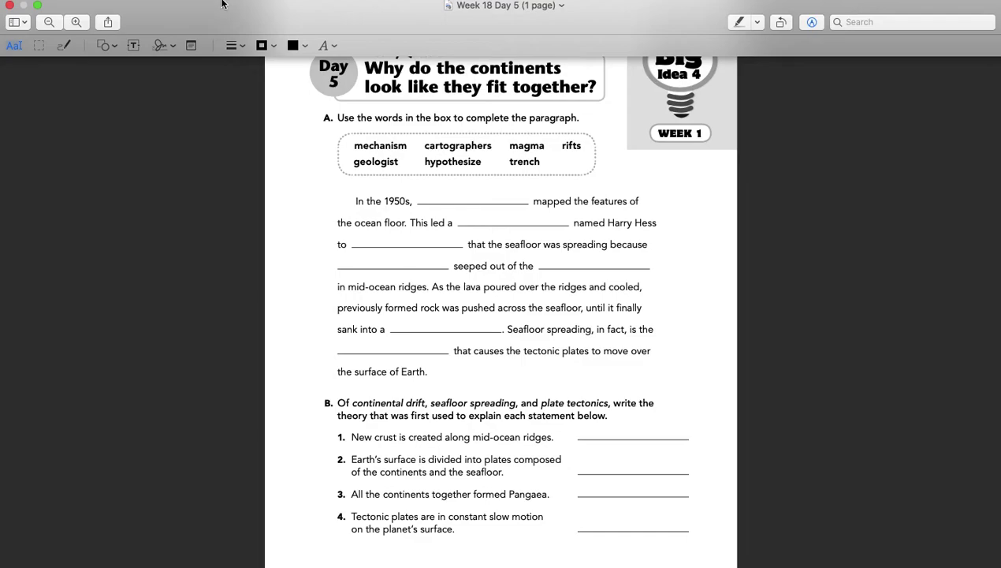
click(128, 44)
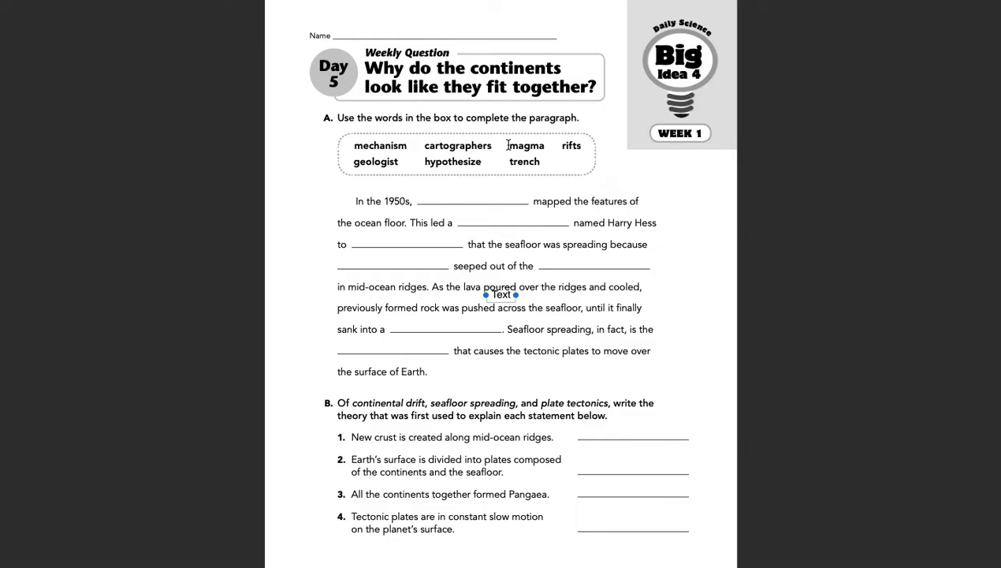
mouse_move(313, 4)
drag(500, 293, 526, 195)
drag(444, 196, 414, 196)
double_click(473, 197)
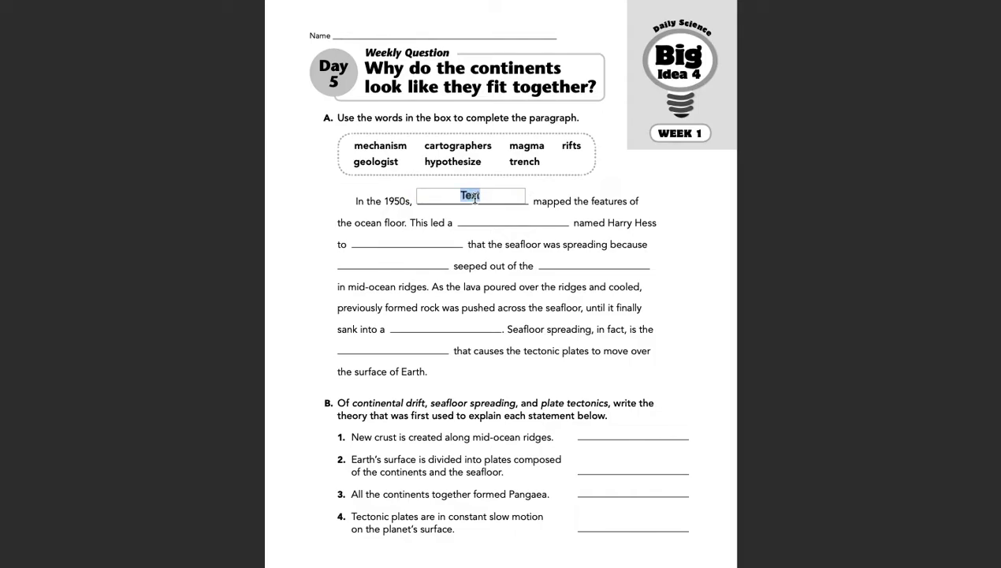
text(cartographers)
click(486, 214)
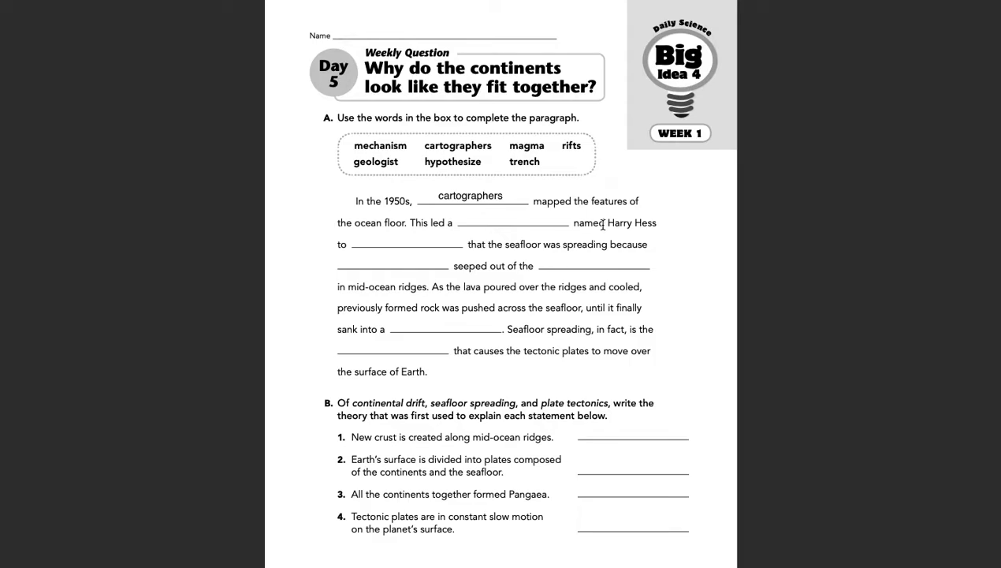
mouse_move(583, 1)
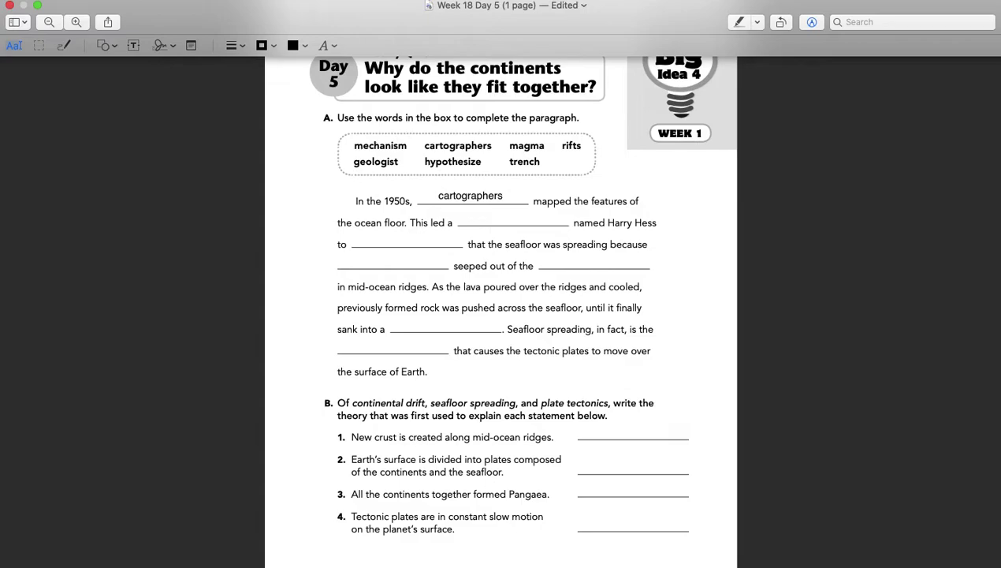
Add a text box reading 'geologist' on the blank after 'This led a'
click(134, 45)
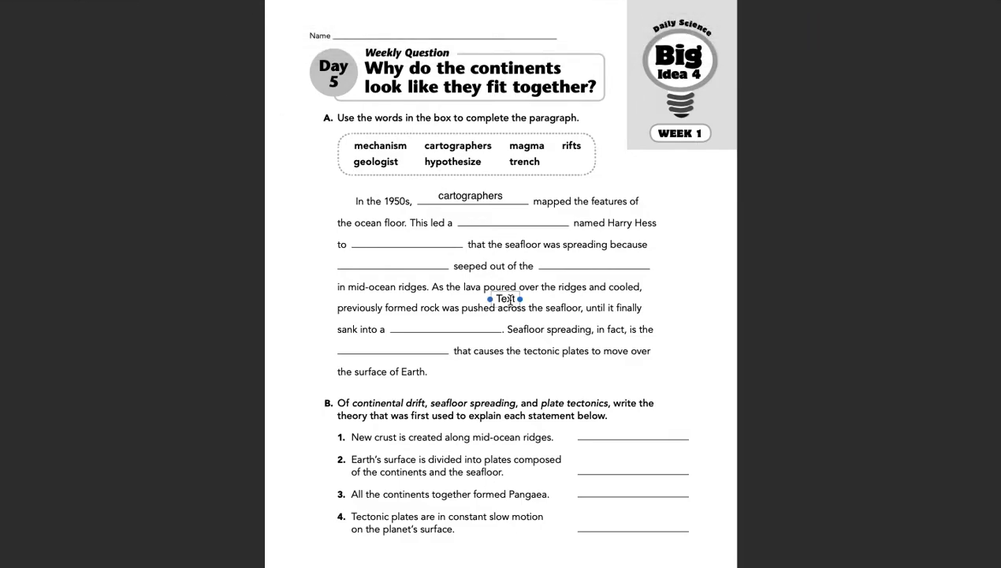
mouse_move(505, 299)
mouse_down()
mouse_move(483, 217)
mouse_move(564, 218)
mouse_up()
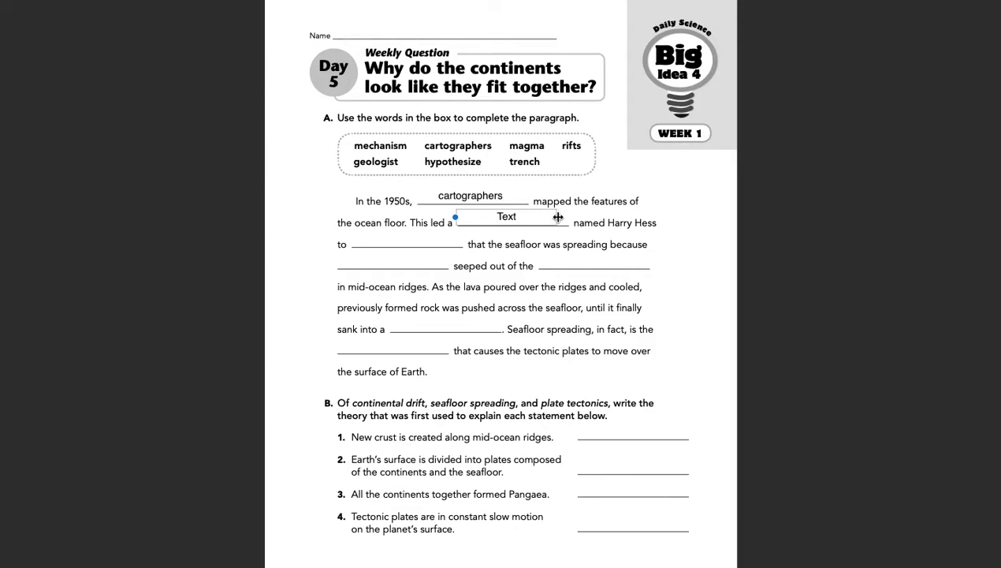
double_click(509, 216)
text(geologist)
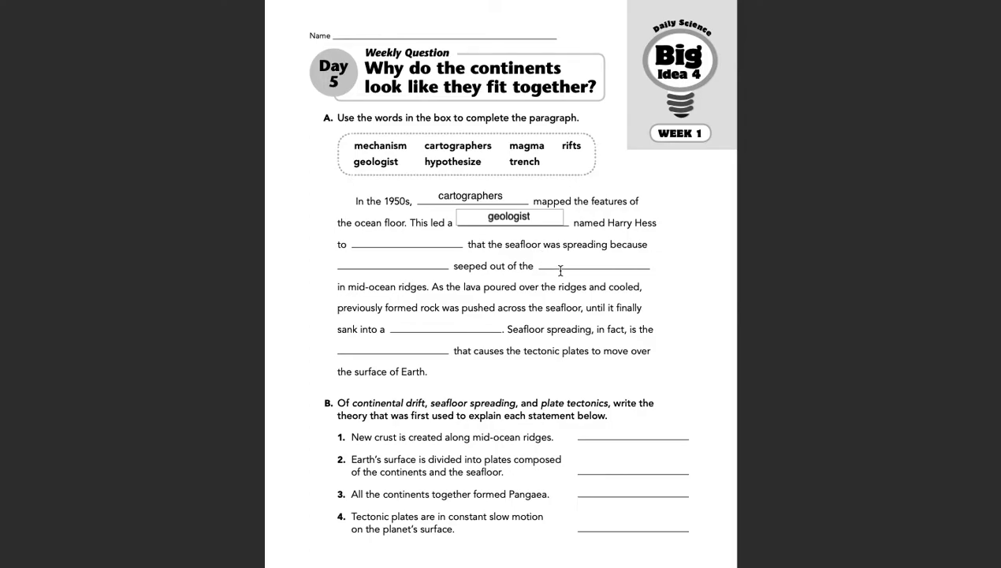
click(562, 272)
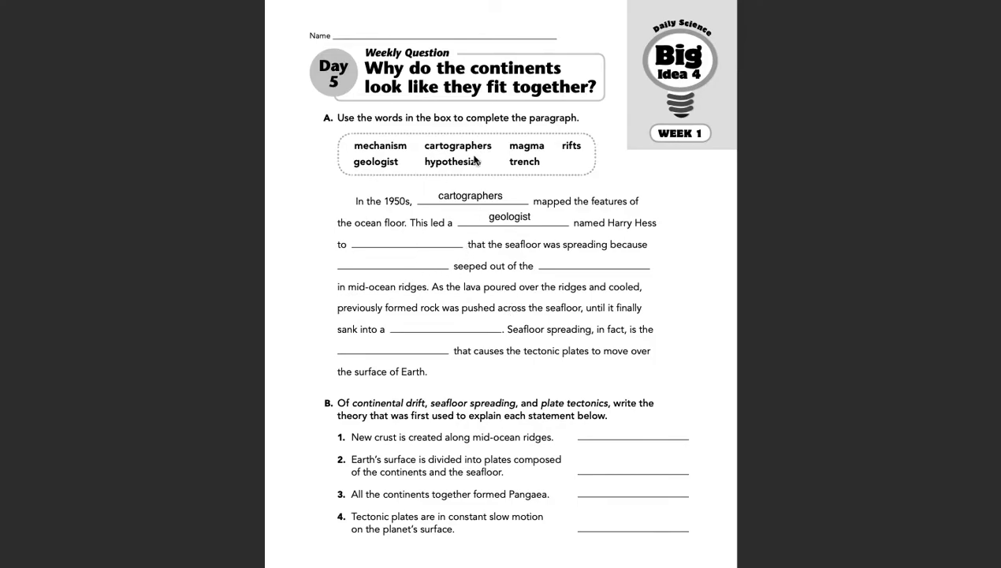
Add a text box reading 'hypothesize' on the blank after 'to'
mouse_move(255, 12)
click(135, 45)
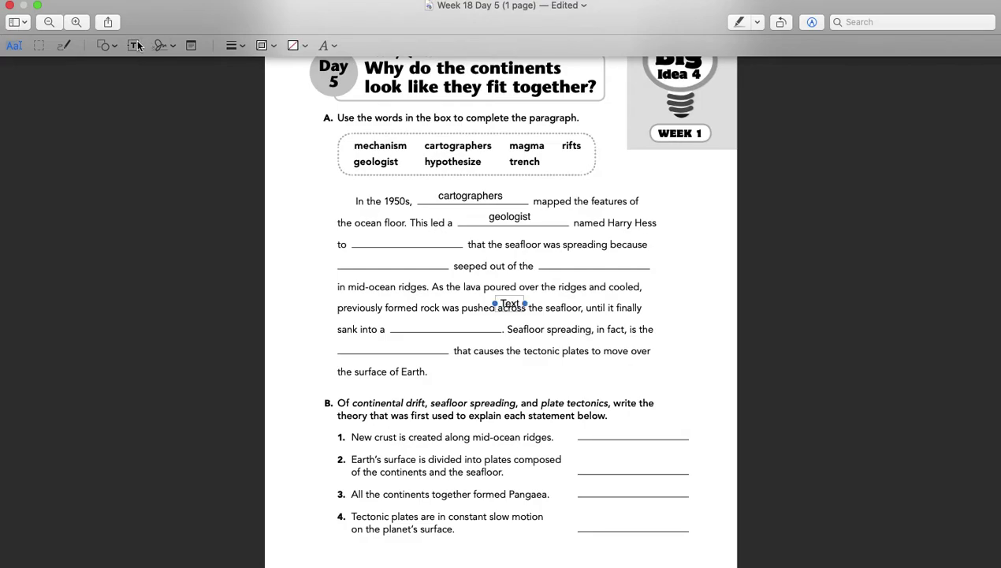
mouse_move(508, 303)
mouse_down()
mouse_move(407, 244)
mouse_move(375, 238)
mouse_move(453, 240)
mouse_up()
double_click(405, 240)
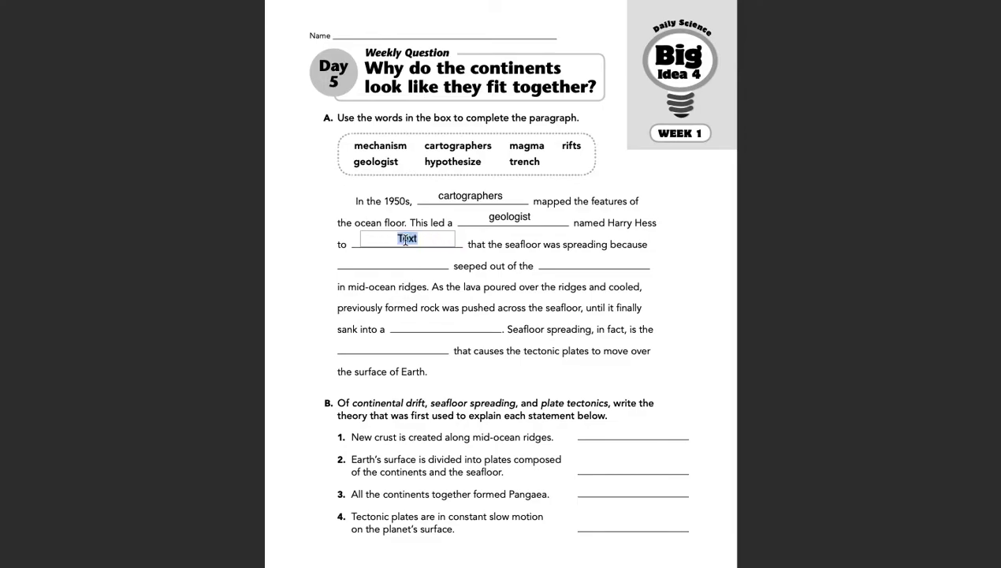
text(hypothesize)
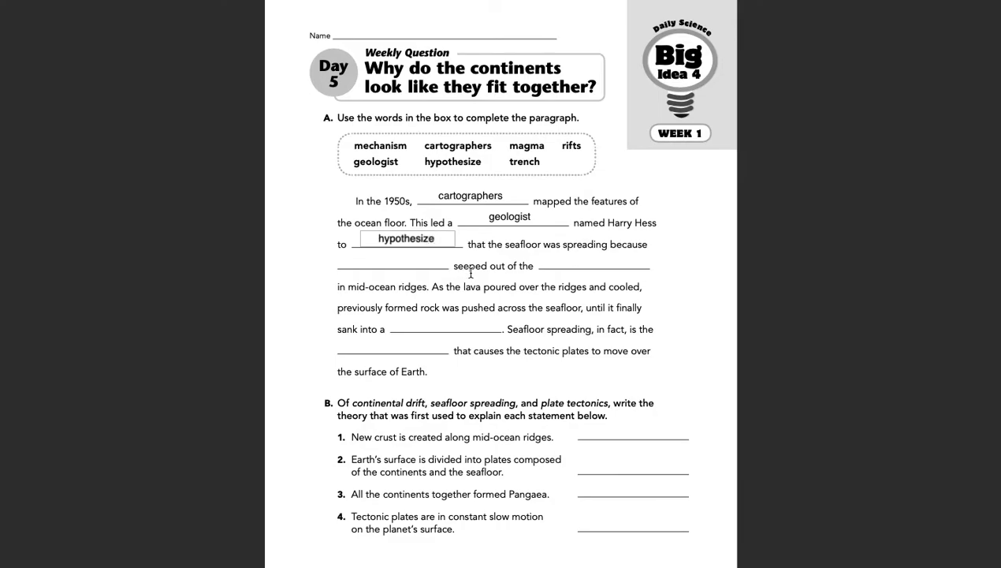
click(516, 284)
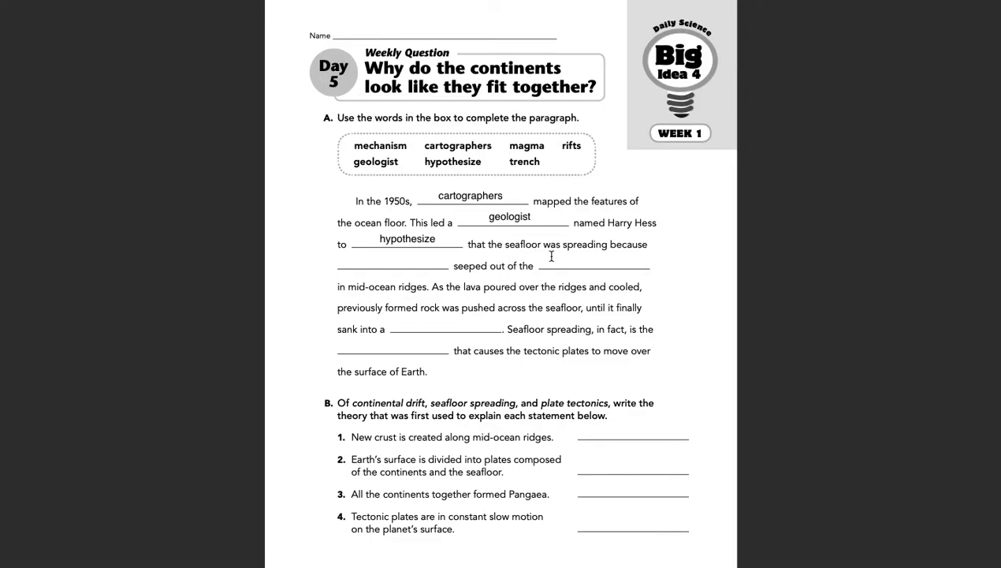
Add a text box reading 'magma' on the blank before 'seeped out'
mouse_move(489, 2)
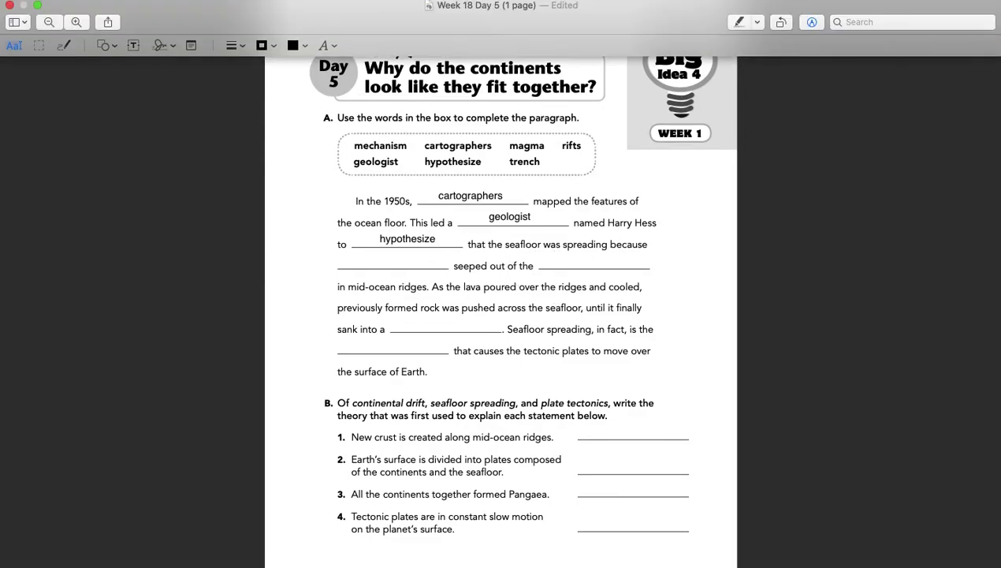
click(131, 46)
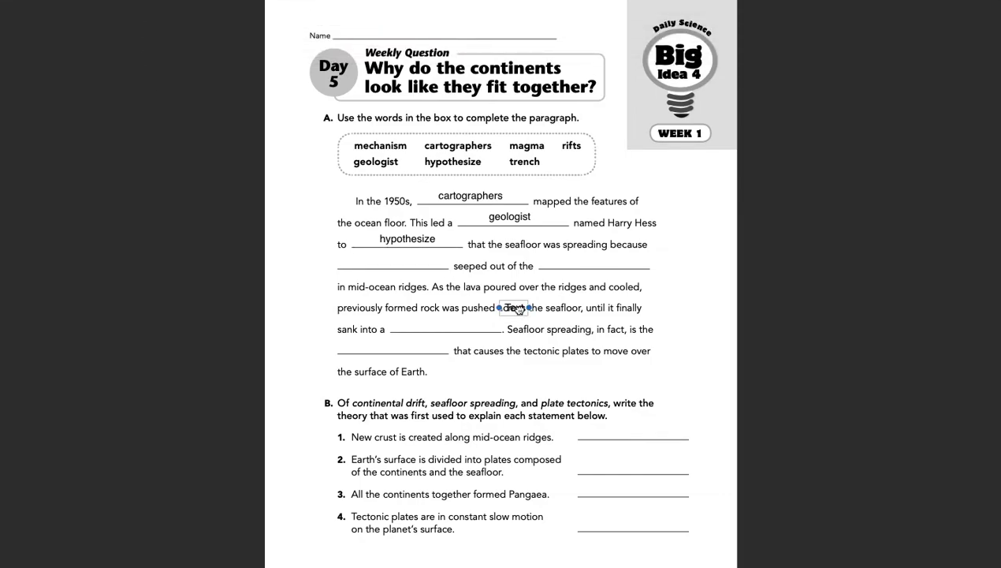
mouse_move(523, 313)
mouse_down()
mouse_move(370, 265)
mouse_move(441, 260)
mouse_up()
double_click(399, 261)
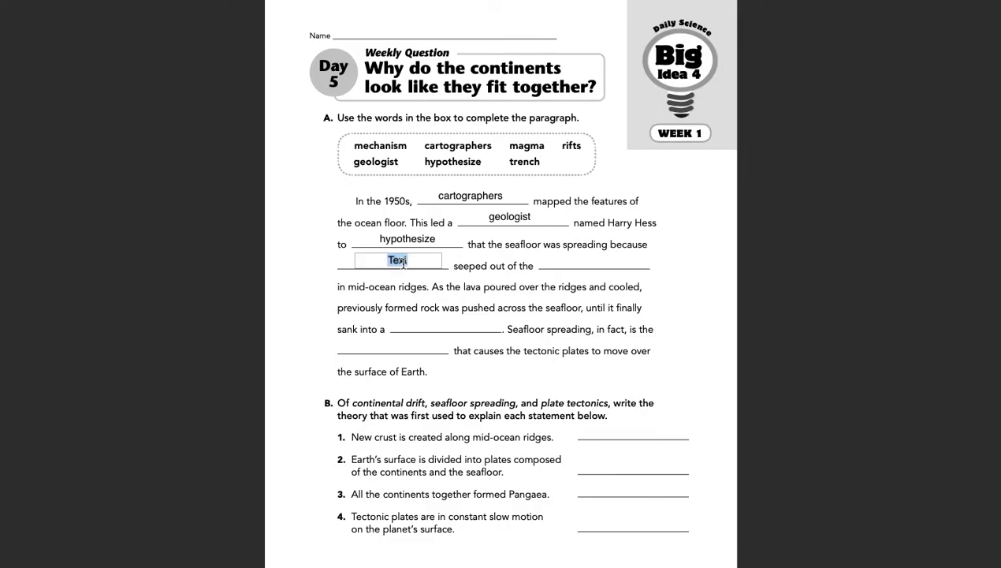
text(magma)
click(480, 306)
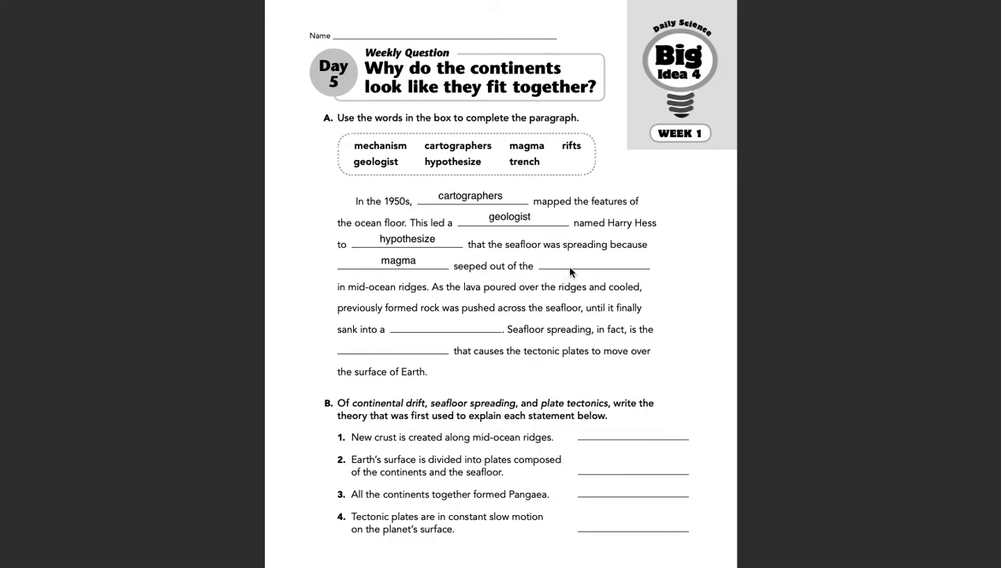
Add a widened text box reading 'rifts' on the blank after 'seeped out of the'
mouse_move(133, 4)
click(134, 45)
drag(510, 308, 643, 260)
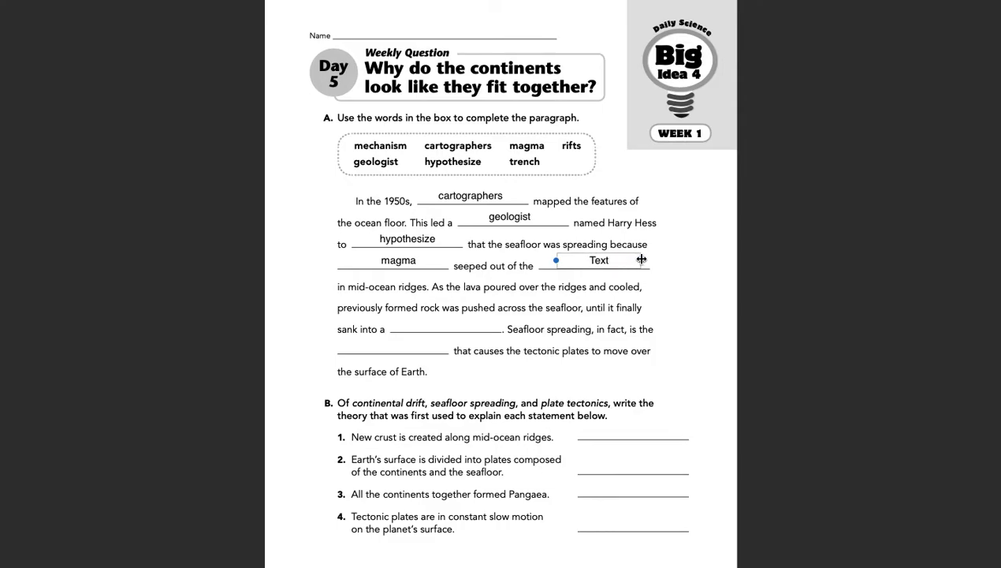
drag(558, 260, 542, 261)
double_click(591, 260)
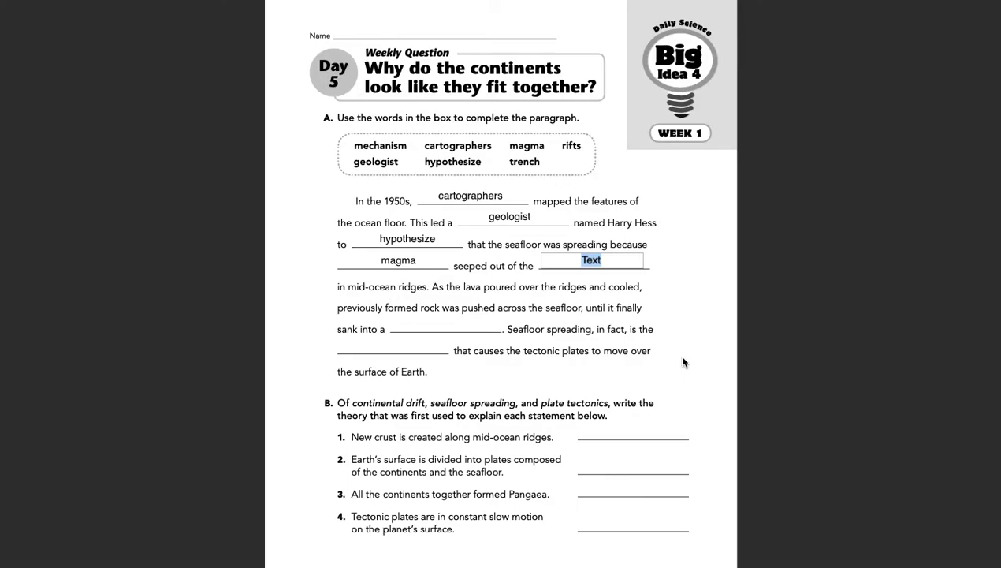
text(rifts)
click(691, 317)
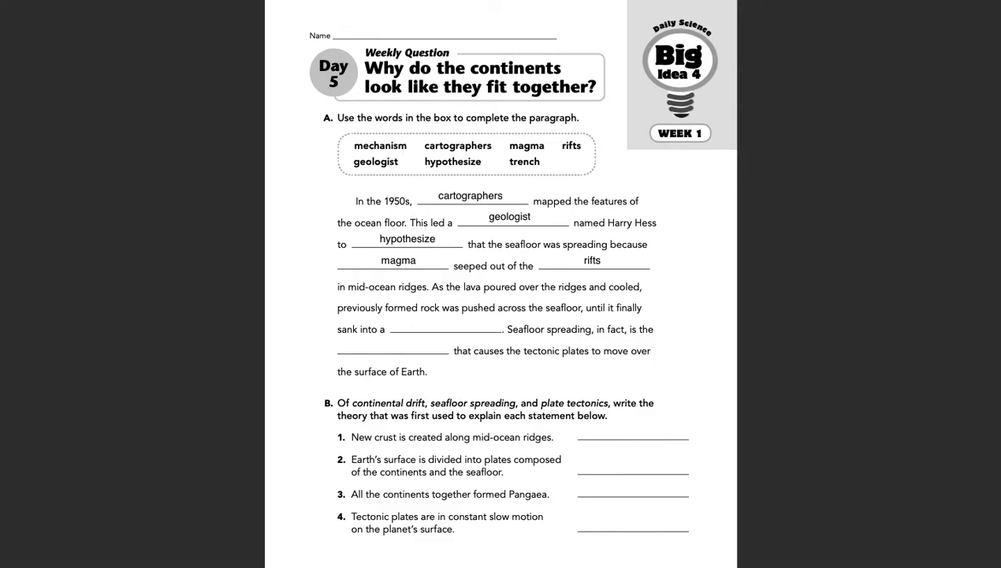
Add a widened text box reading 'trench' on the blank after 'sank into a'
click(136, 46)
drag(518, 317, 480, 327)
drag(409, 326, 395, 326)
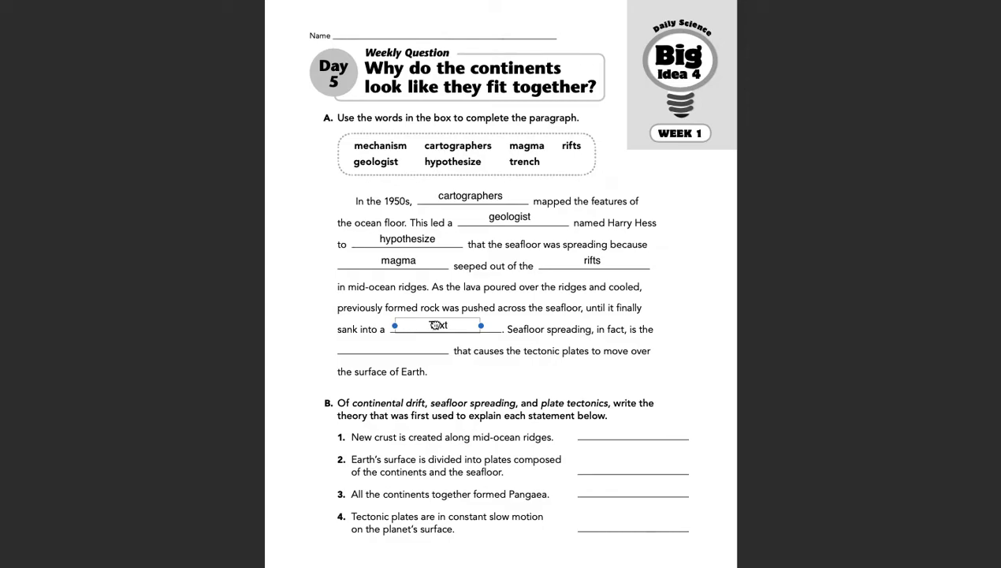
double_click(433, 323)
text(trench)
click(606, 356)
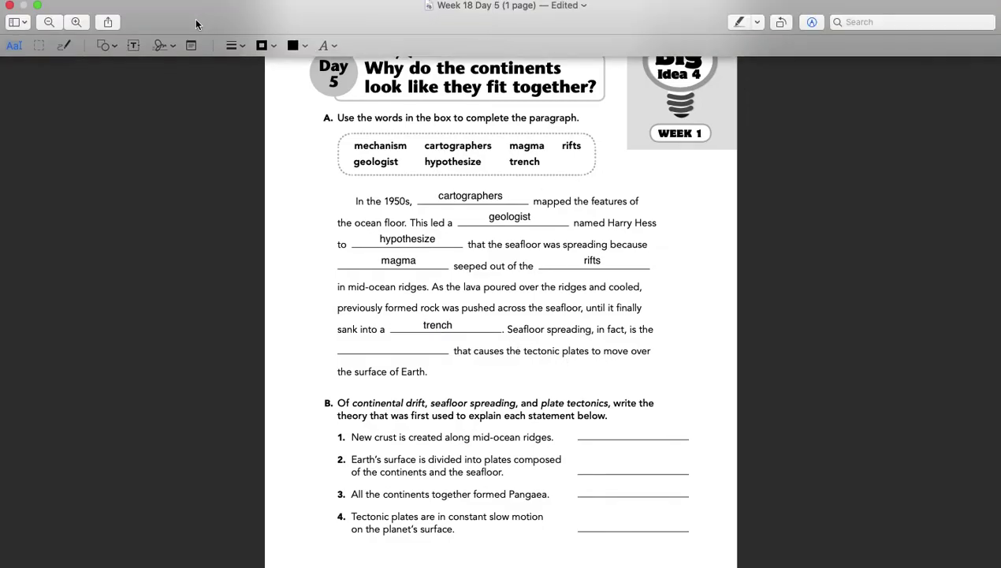
Add a text box reading 'mechanism', widened on both sides, before 'that causes the tectonic plates to move'
click(130, 47)
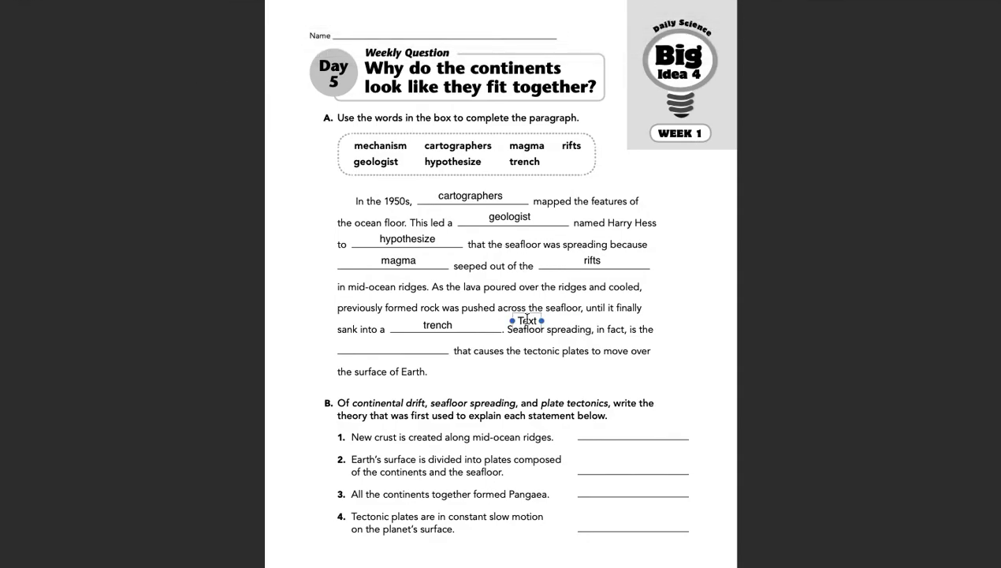
drag(514, 320, 379, 344)
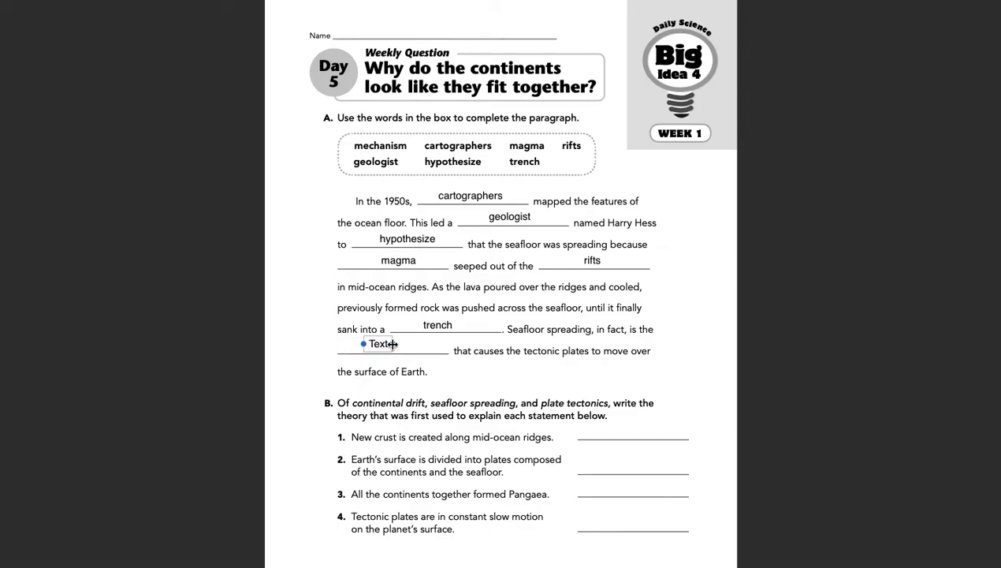
drag(392, 344, 431, 344)
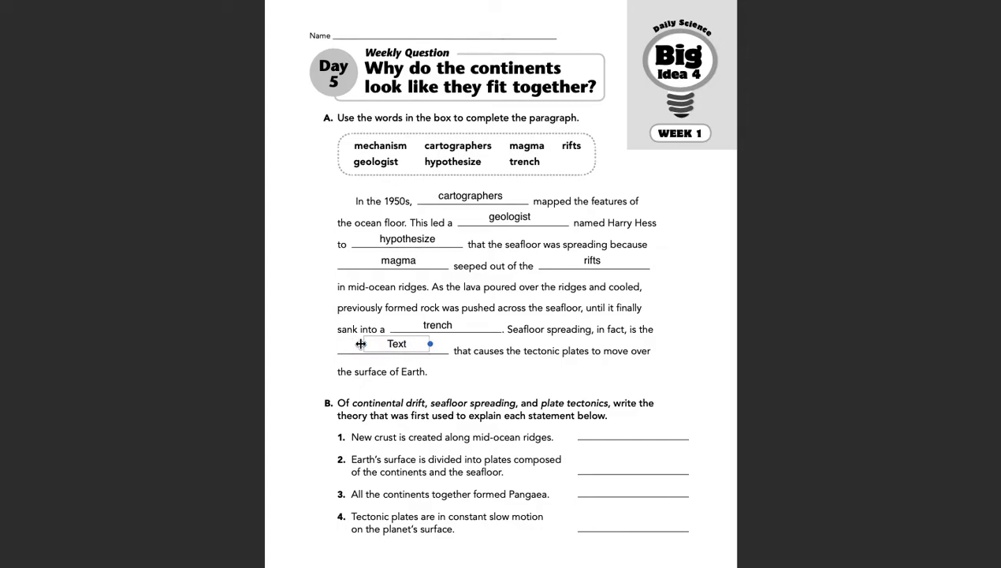
drag(364, 344, 335, 343)
double_click(384, 344)
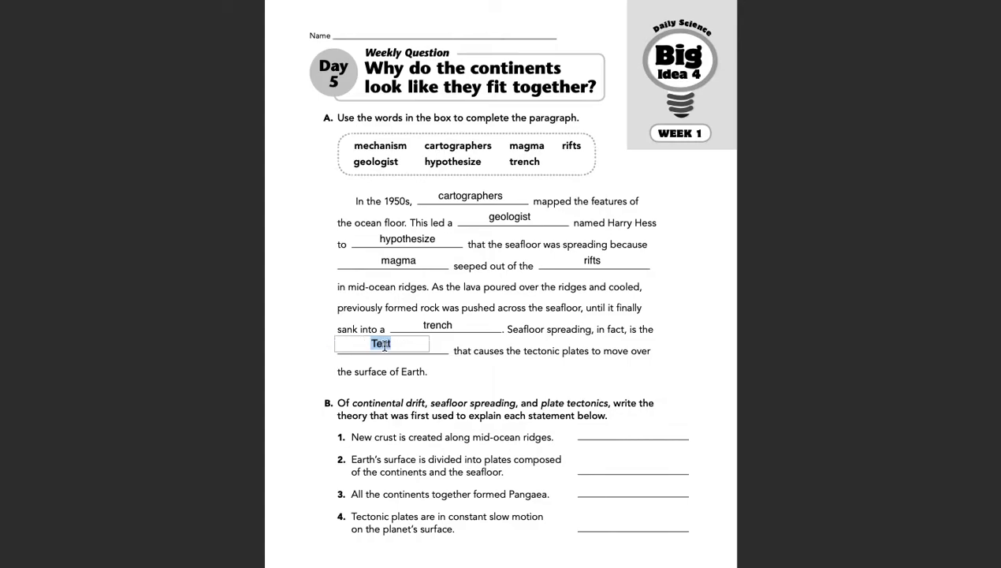
text(mechanism)
click(508, 370)
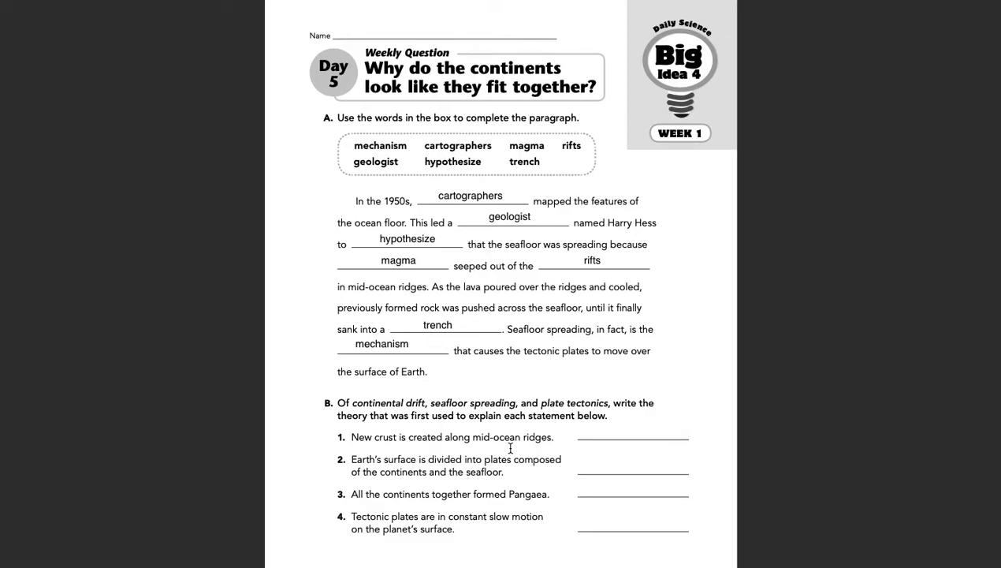
mouse_move(145, 3)
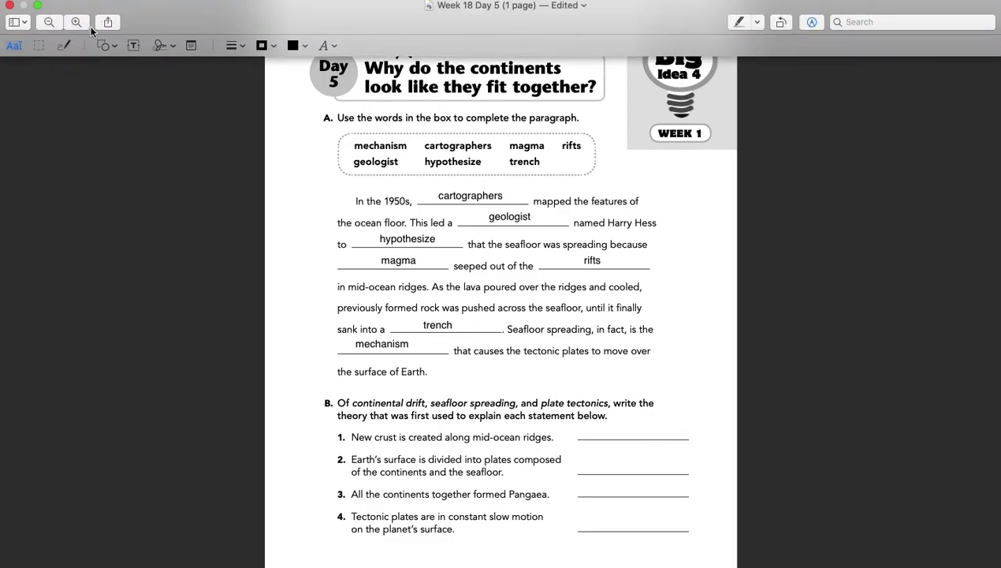
Add a widened text box reading 'seafloor spreading' on question 1's answer line
click(132, 46)
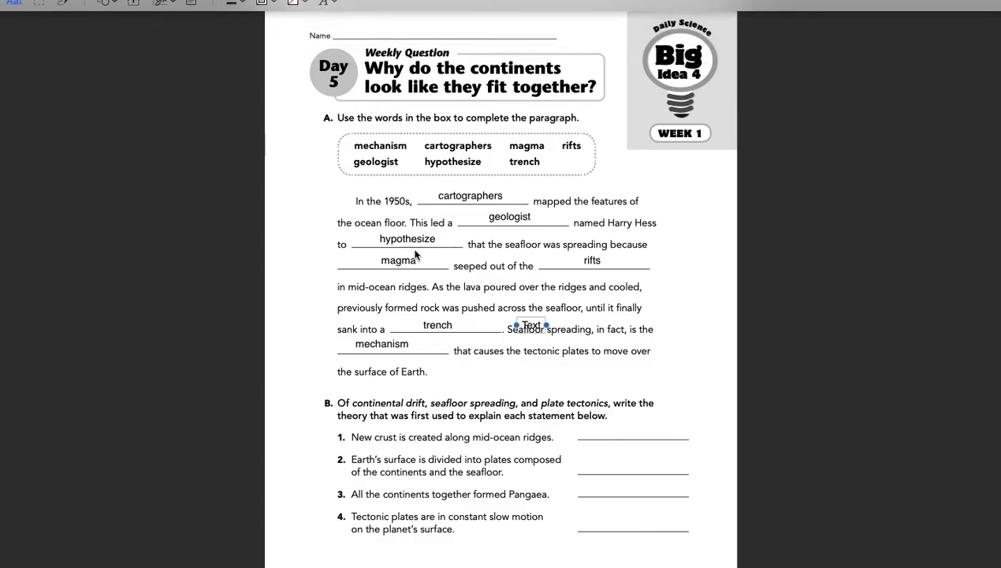
drag(535, 326, 684, 433)
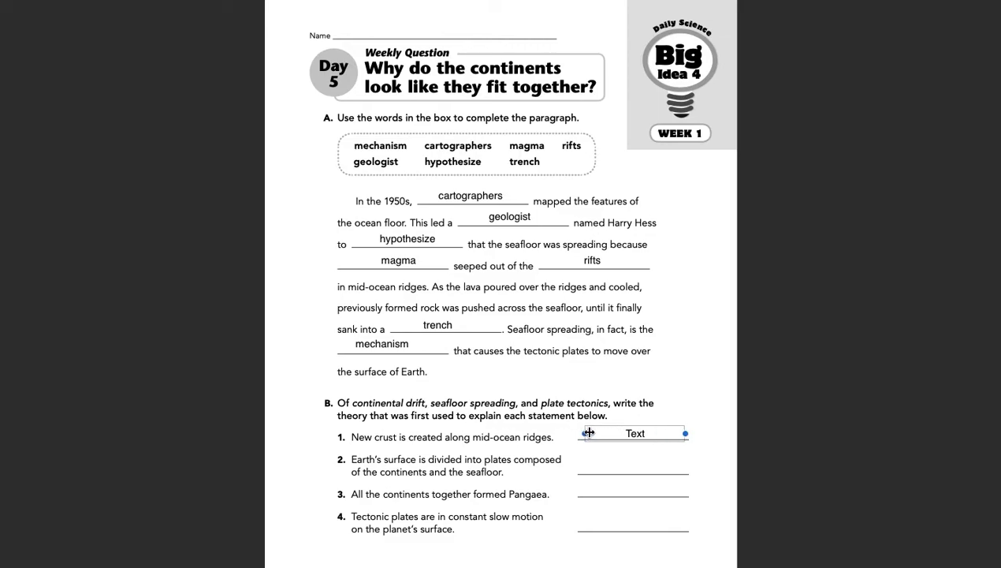
drag(584, 433, 578, 432)
double_click(623, 433)
text(seafloor spreading)
click(632, 479)
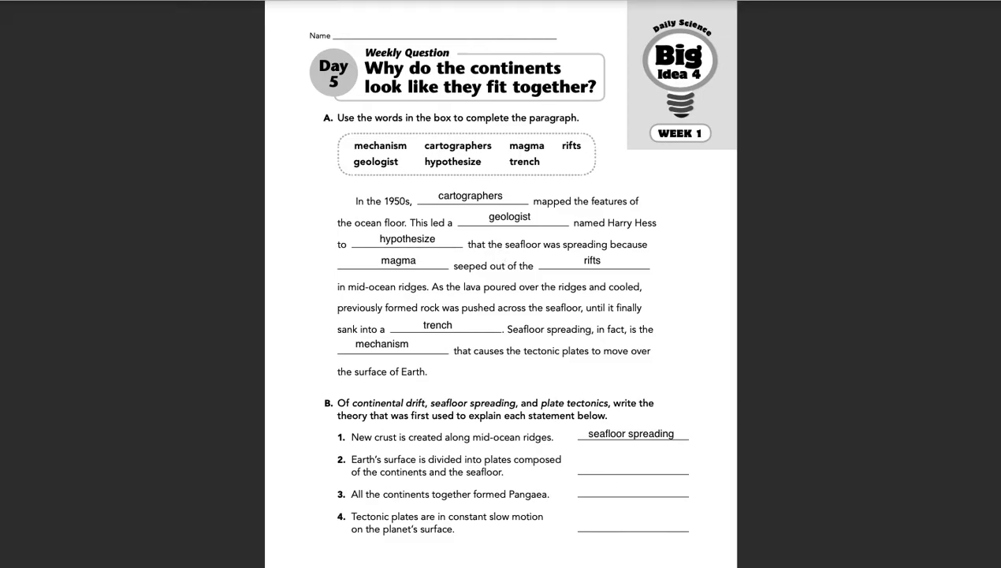
Add a text box reading 'plate tectonics' on question 2's answer line
click(129, 44)
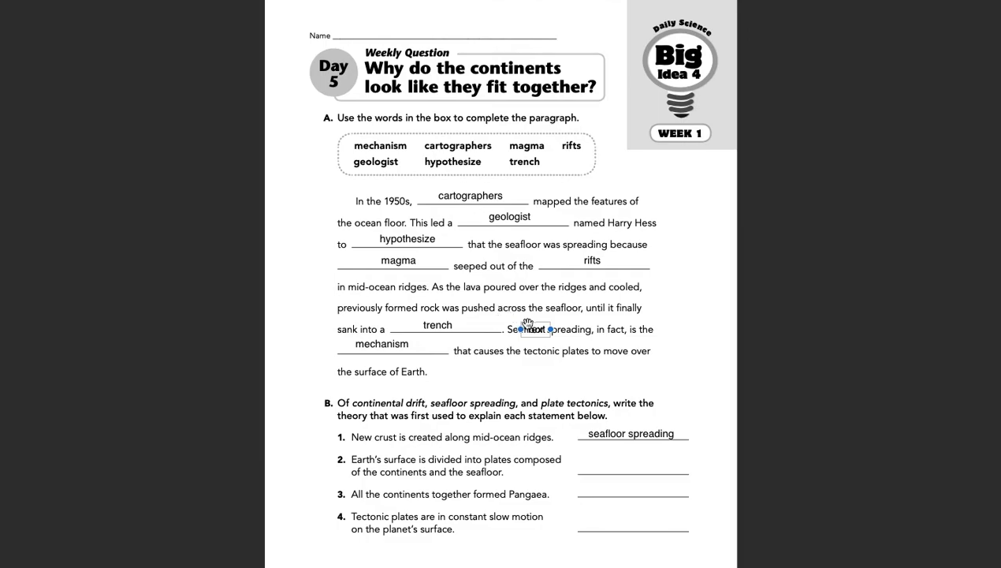
drag(527, 324, 679, 466)
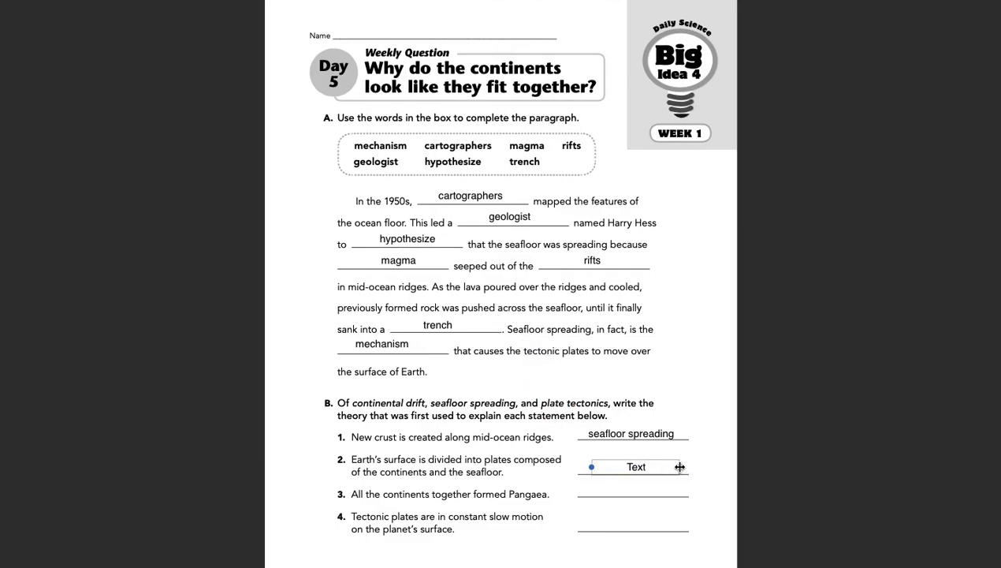
double_click(637, 467)
text(plate tectonics)
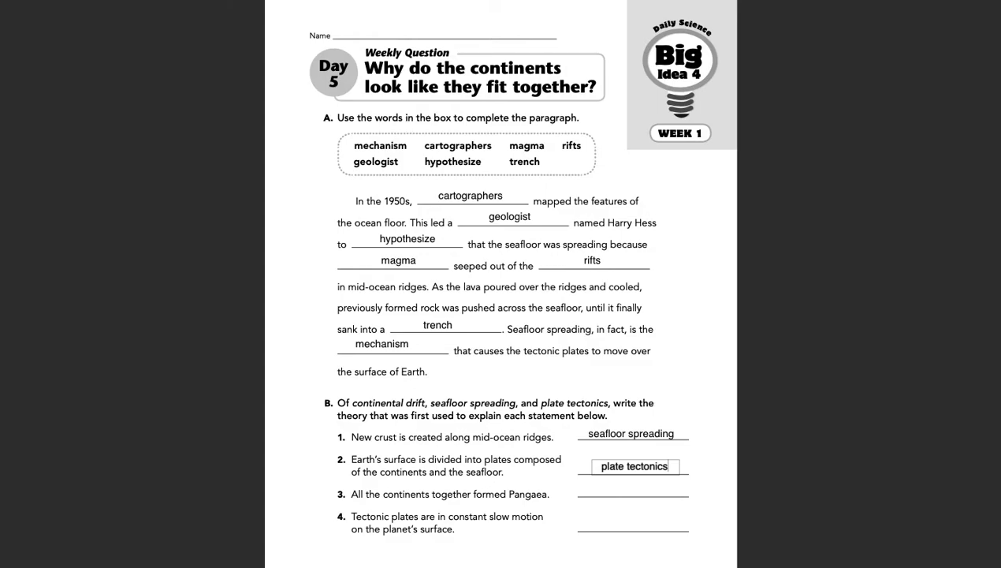
click(650, 507)
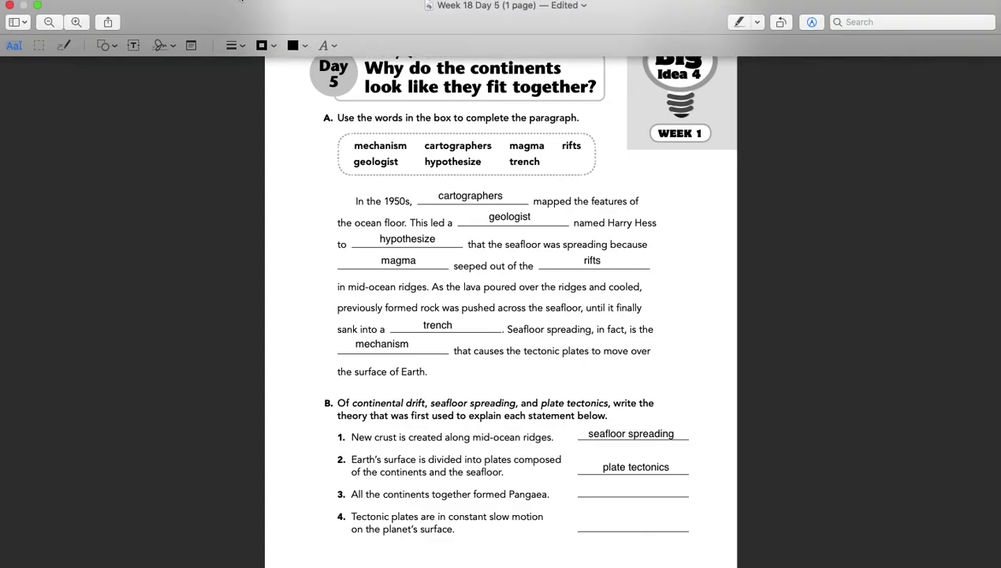
Add a widened text box reading 'continental drift' on question 3's answer line
click(134, 45)
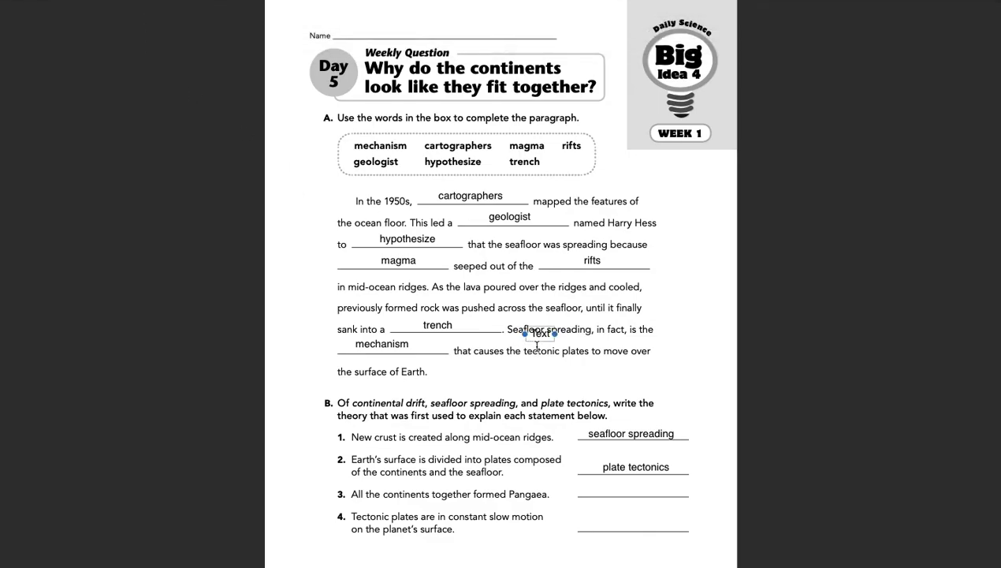
drag(535, 337, 679, 489)
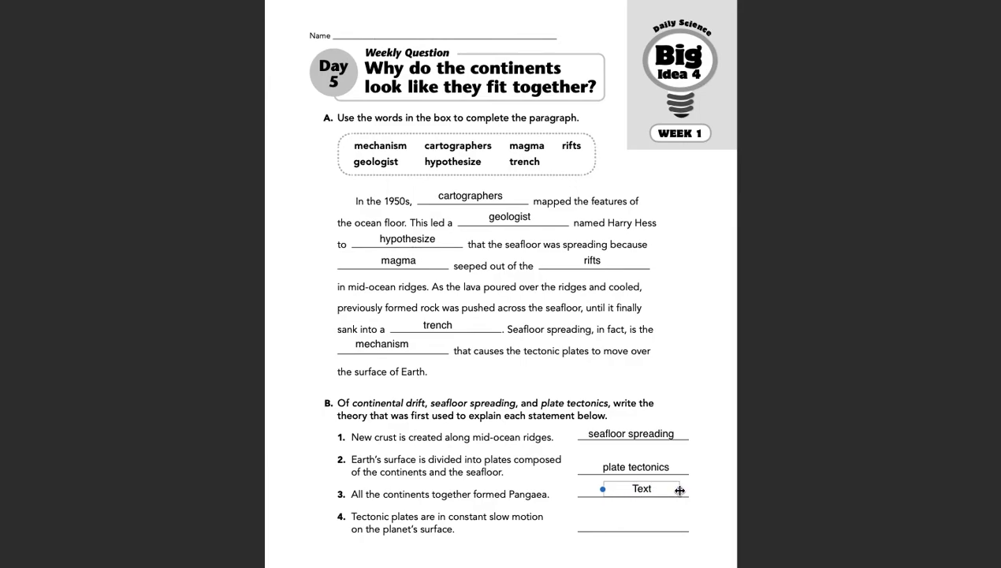
drag(604, 488, 593, 488)
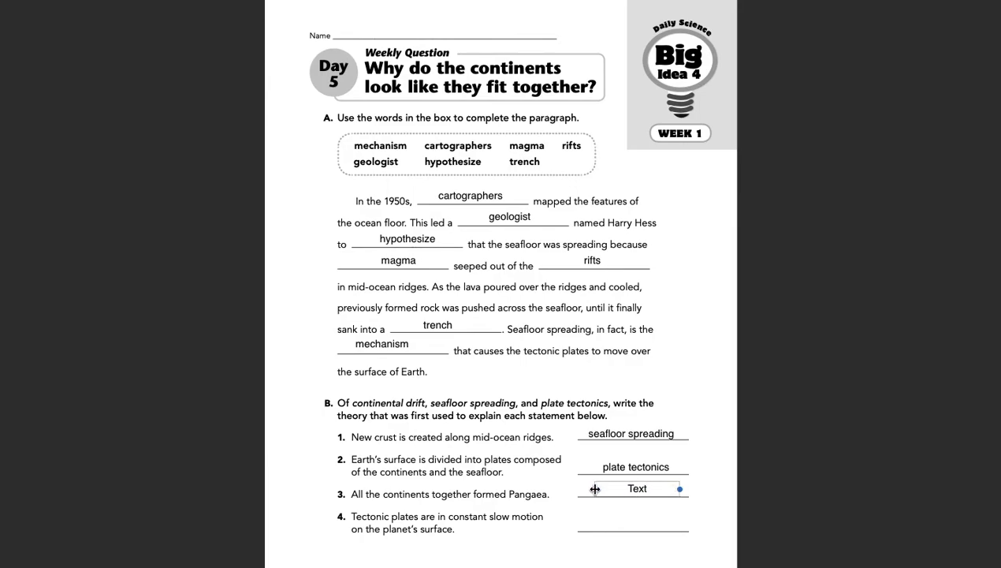
double_click(635, 488)
text(continental drift)
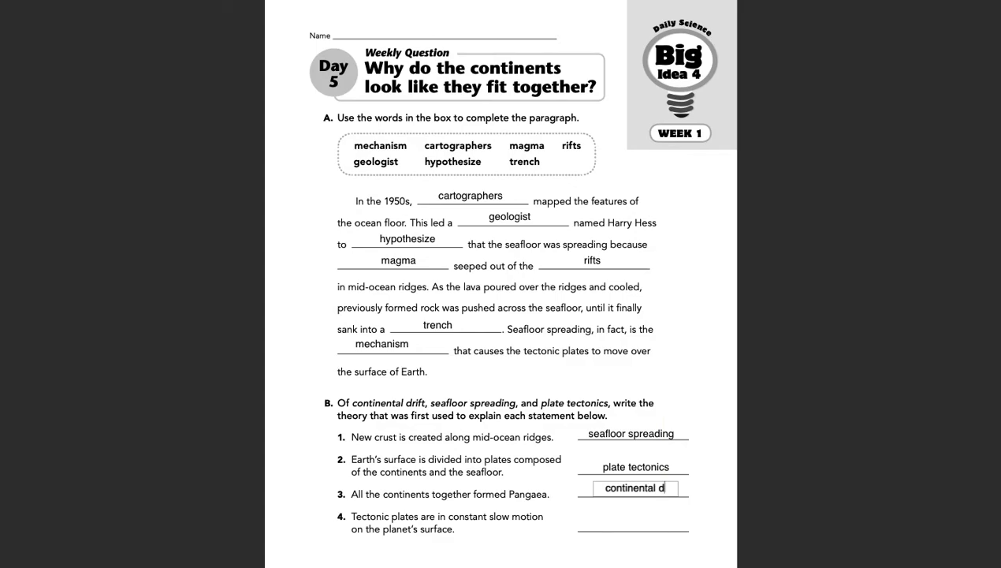
click(650, 518)
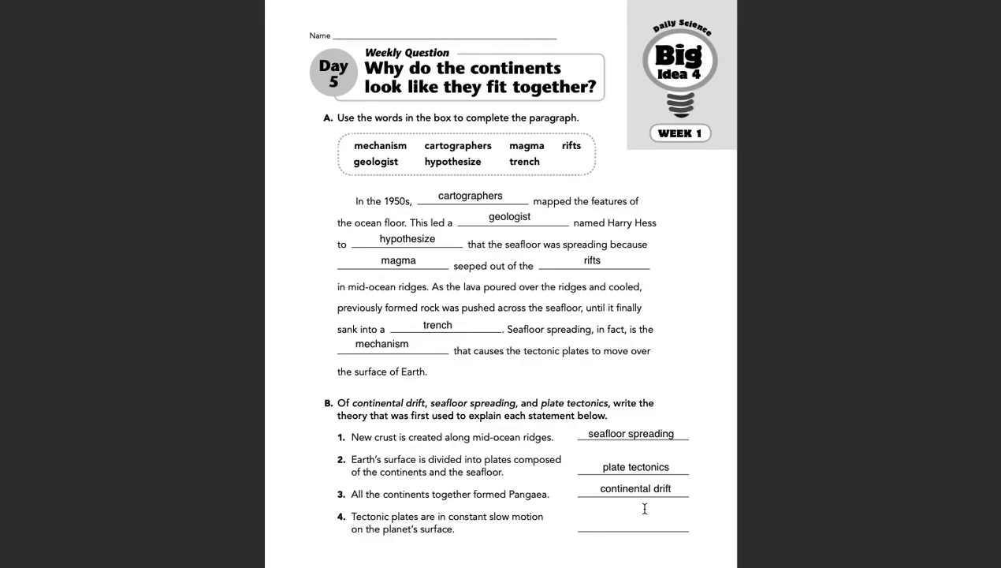
Place a text box reading 'plate tectonics' on question 4's answer line
mouse_move(172, 3)
click(134, 46)
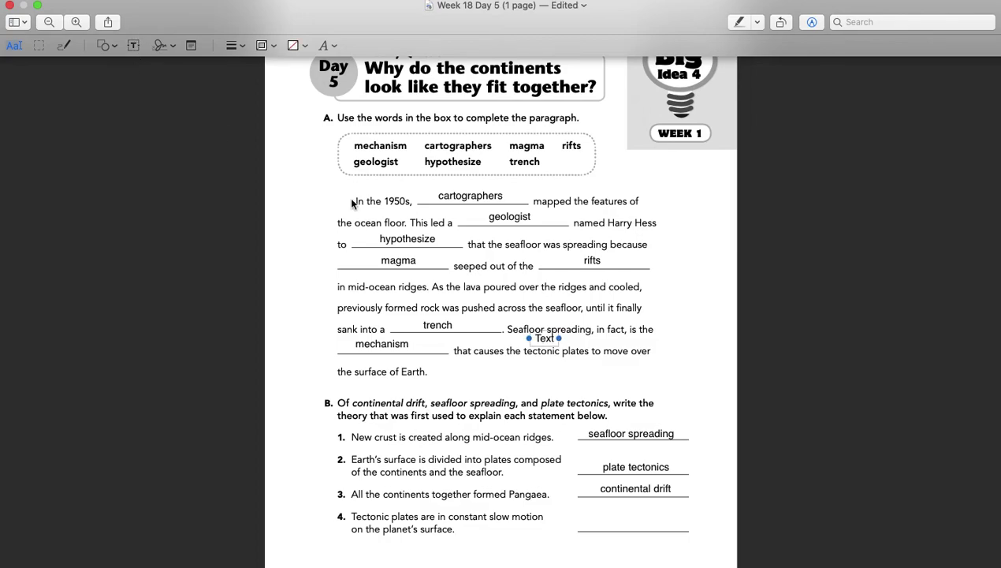
drag(541, 338, 680, 522)
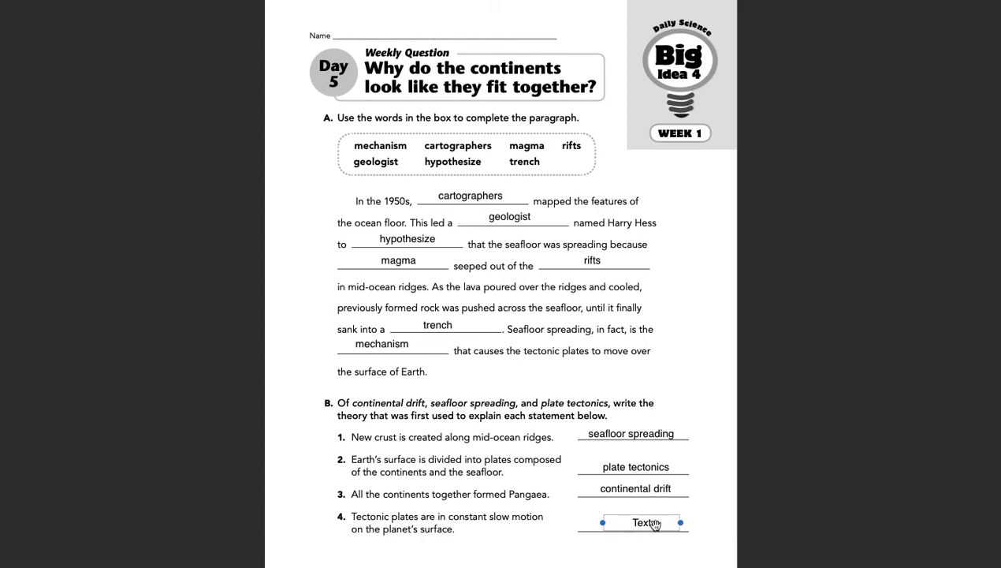
double_click(641, 522)
text(plate tectonics)
click(697, 522)
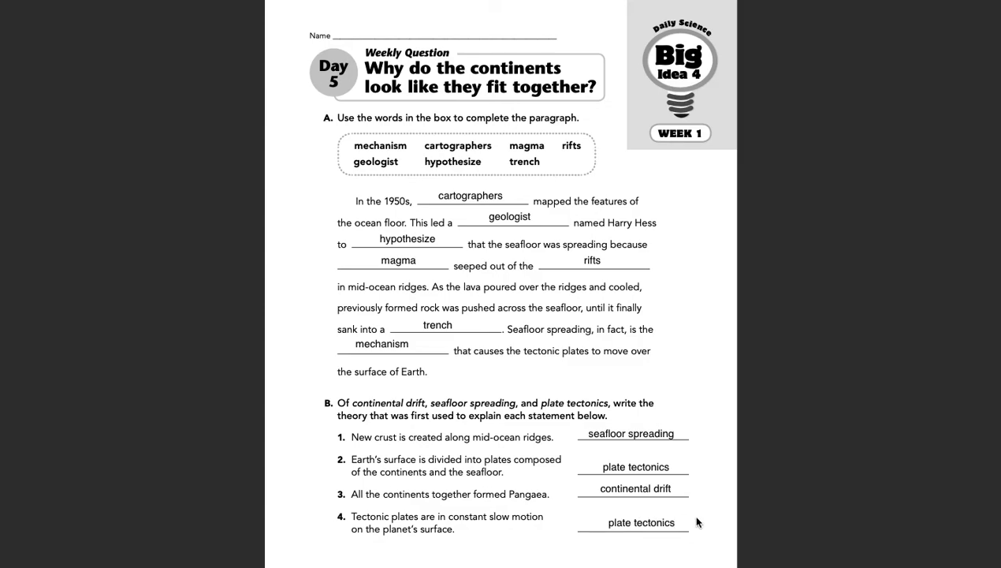